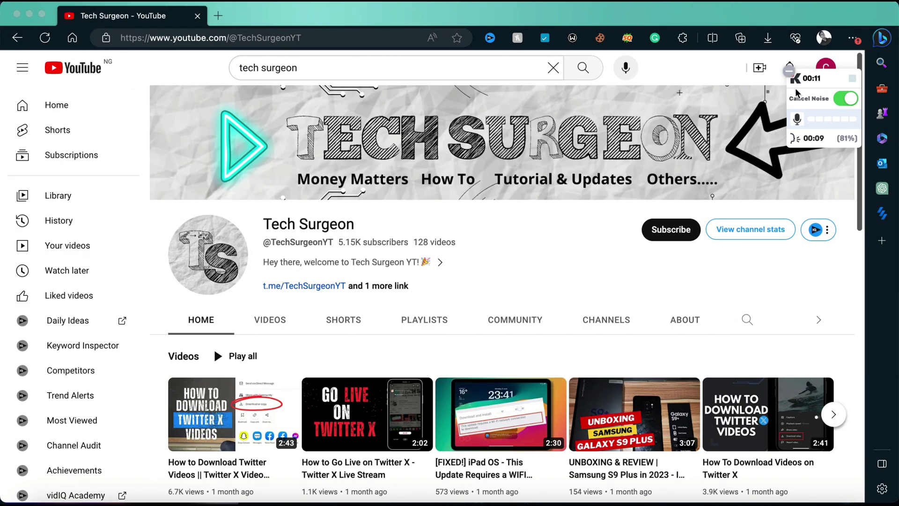
- Dismiss the recorder popup and load the Tenorshare iAnyGo(Mac) product page in a new tab
left_click(788, 72)
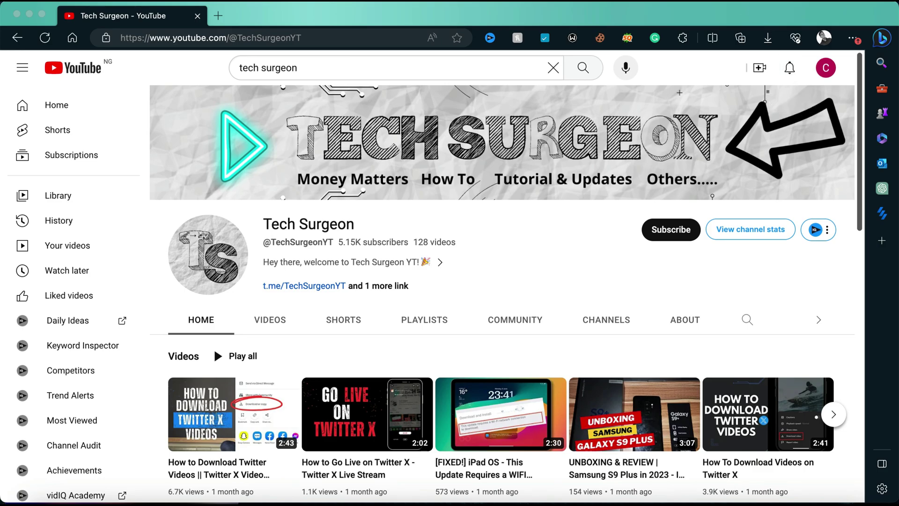
left_click(219, 14)
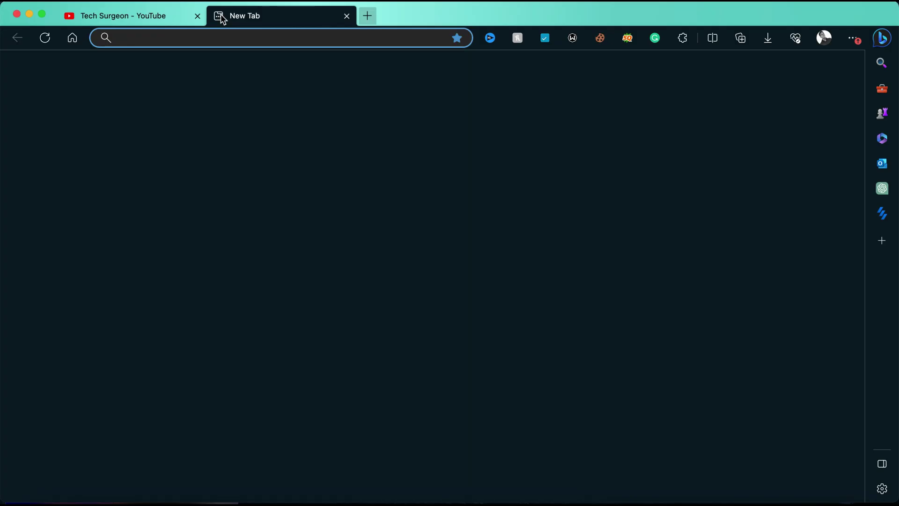
key("super+v")
key("Return")
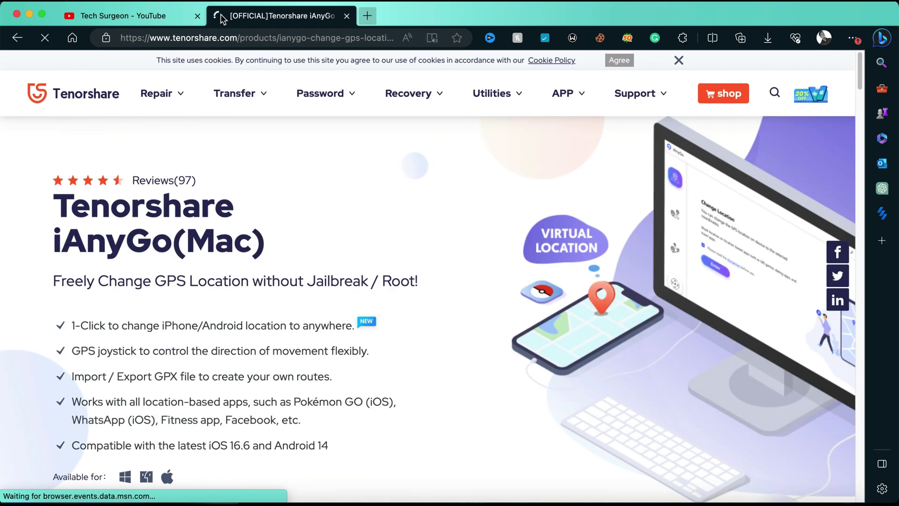
- Scroll the product page to its download buttons, then bring up Launchpad
scroll(649, 394, "down", 5)
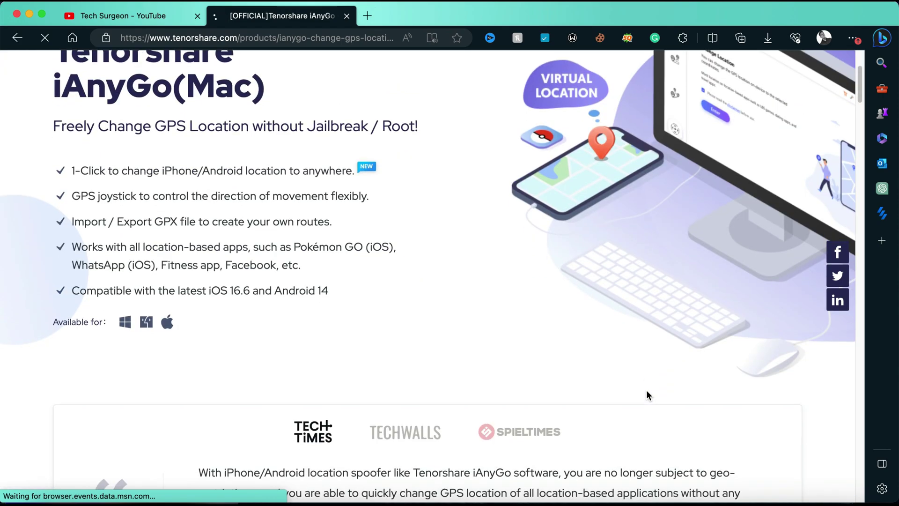
scroll(648, 395, "down", 3)
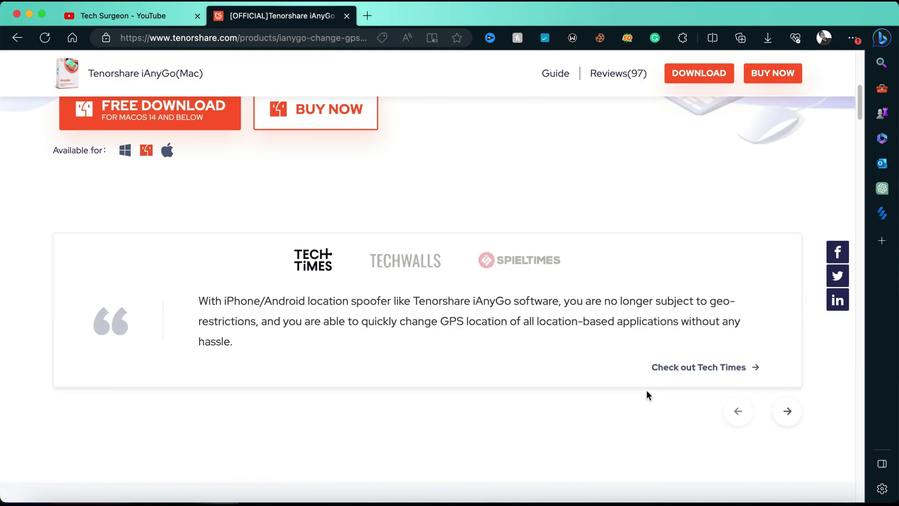
scroll(646, 395, "up", 2)
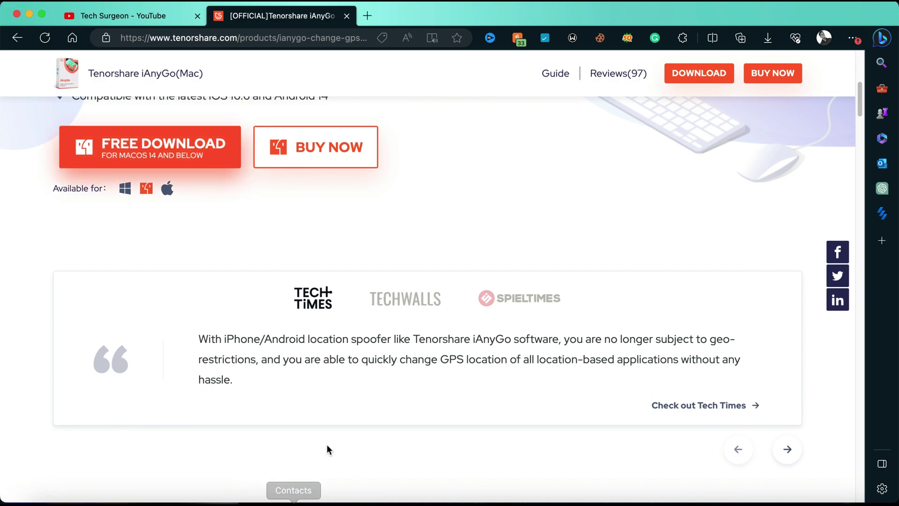
key("F4")
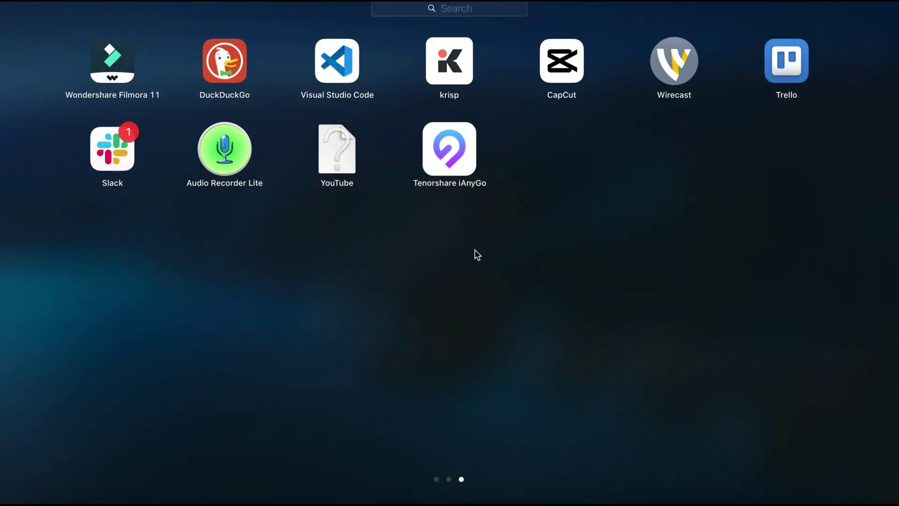
- Launch Tenorshare iAnyGo and place its window beside the mirrored iPhone screen
left_click(445, 156)
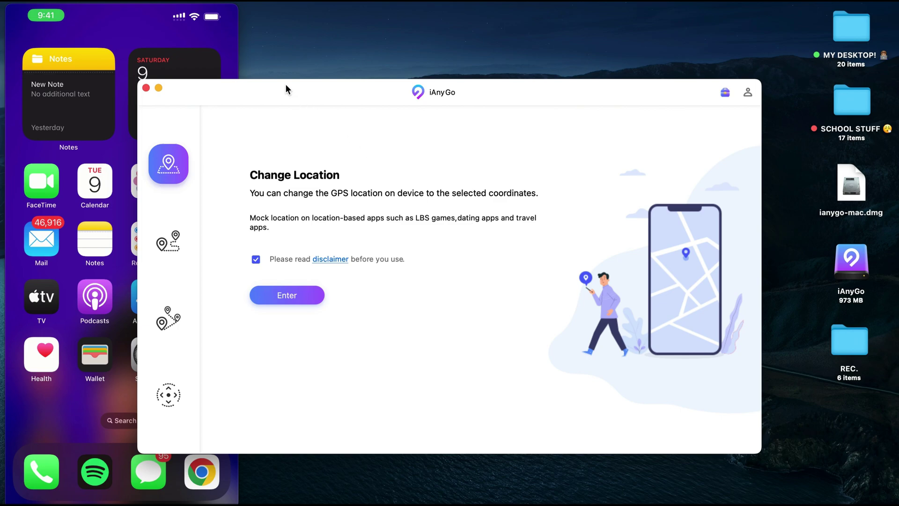
left_click_drag(286, 85, 396, 141)
mouse_move(128, 434)
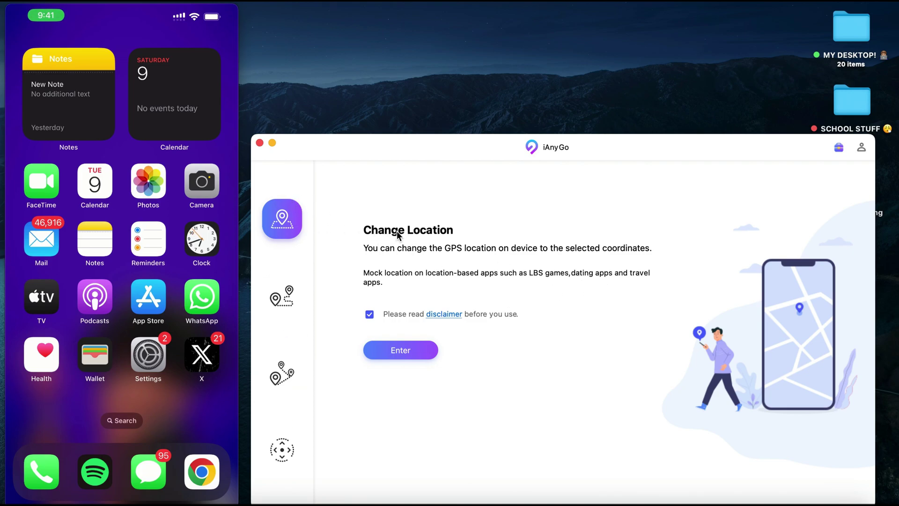
- Preview Single-Spot, Multi-Spot and Joystick modes, return to Change Location, and switch to Edge
left_click(283, 295)
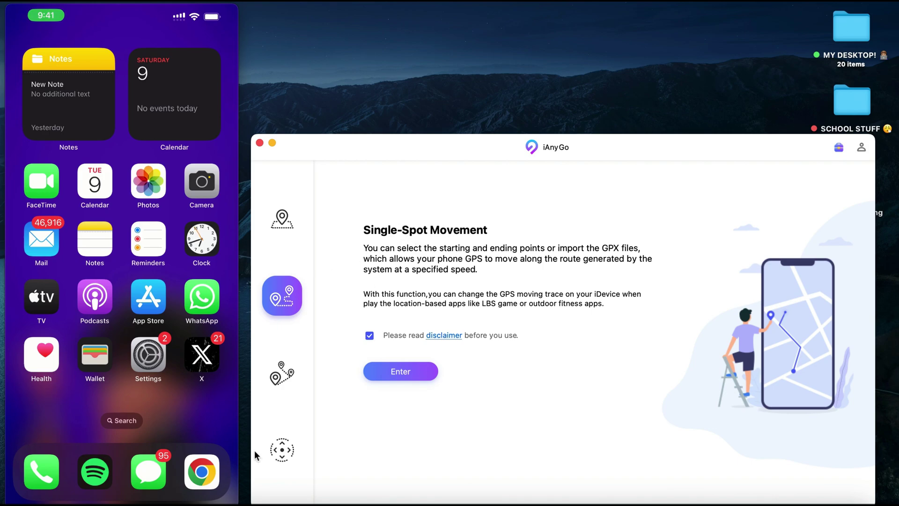
left_click(275, 381)
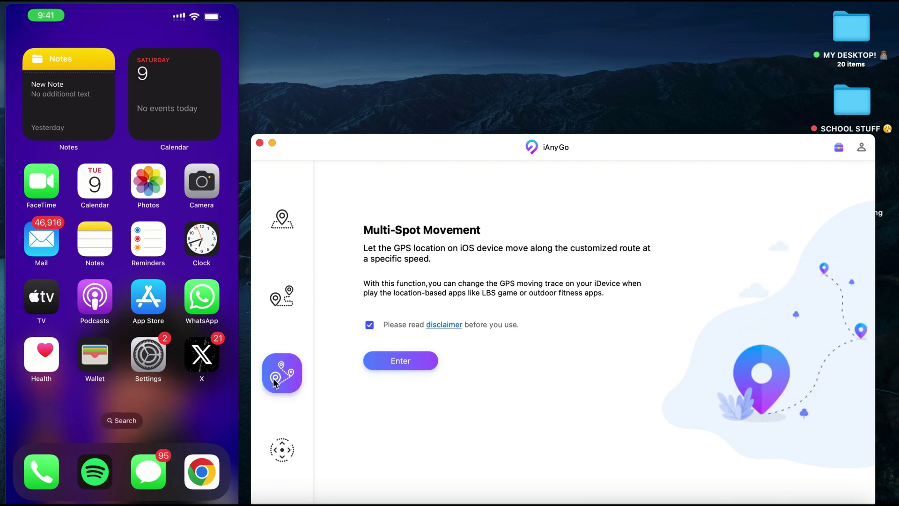
left_click(283, 449)
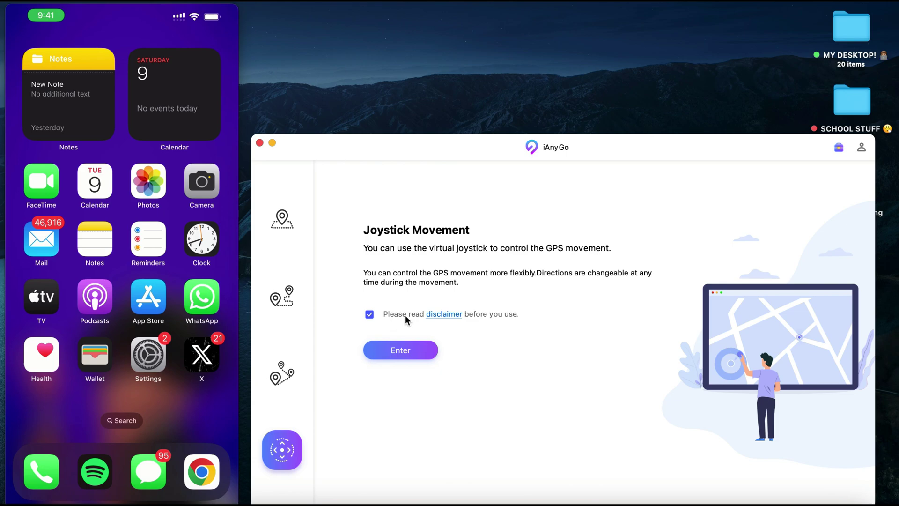
left_click(286, 223)
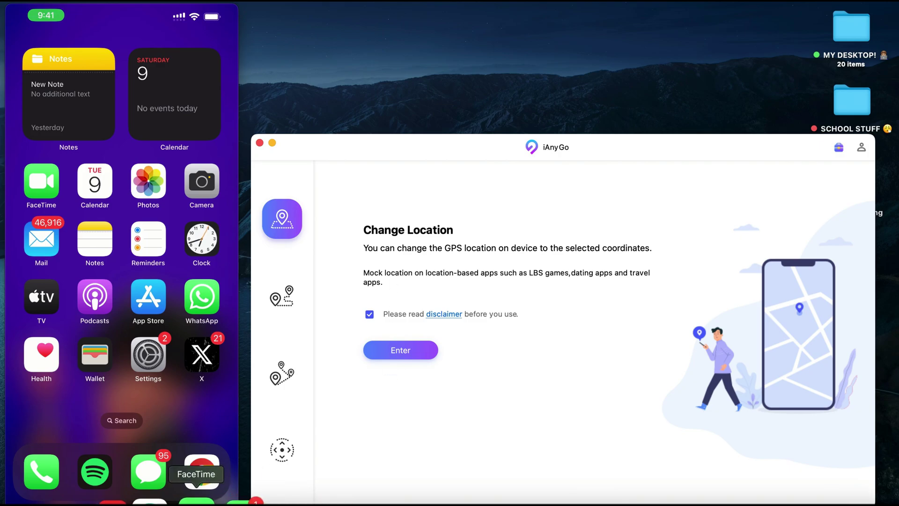
left_click(168, 500)
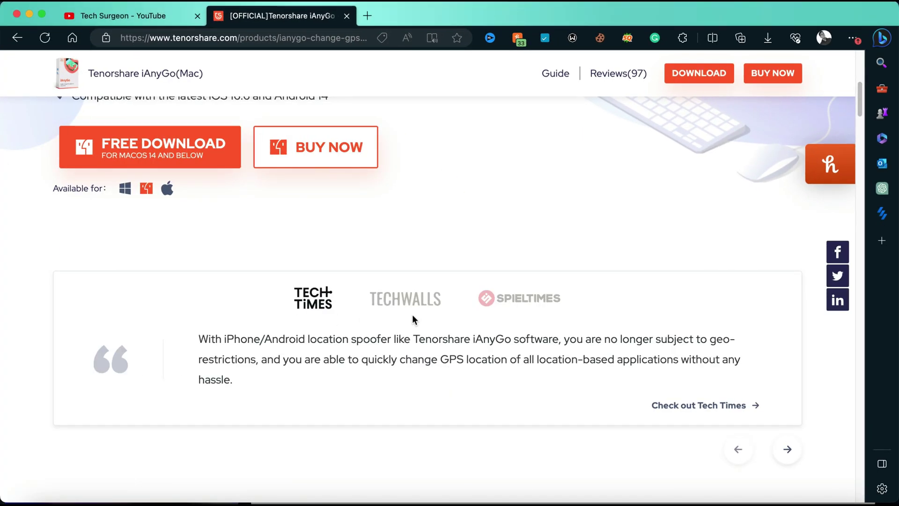
- Play the product page's route demo for Multi-Spot and then Joystick movement
scroll(412, 314, "down", 10)
scroll(412, 314, "down", 3)
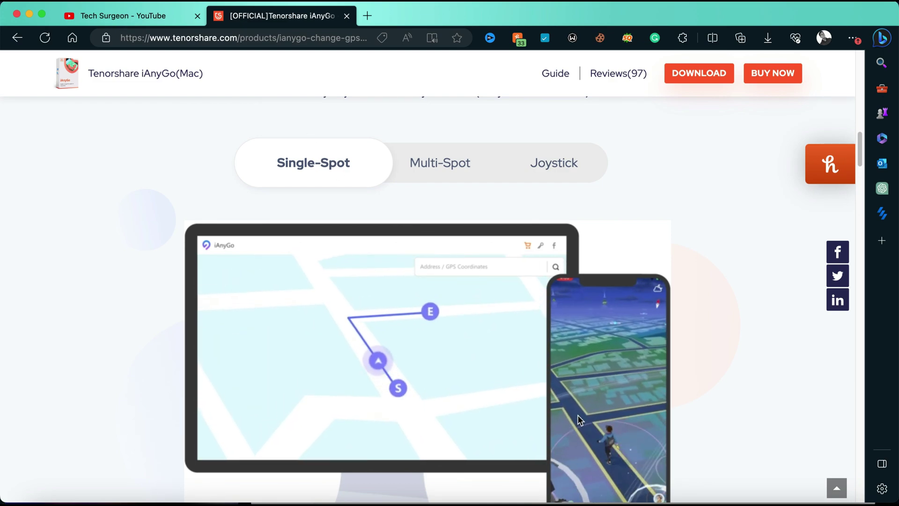
scroll(578, 415, "down", 1)
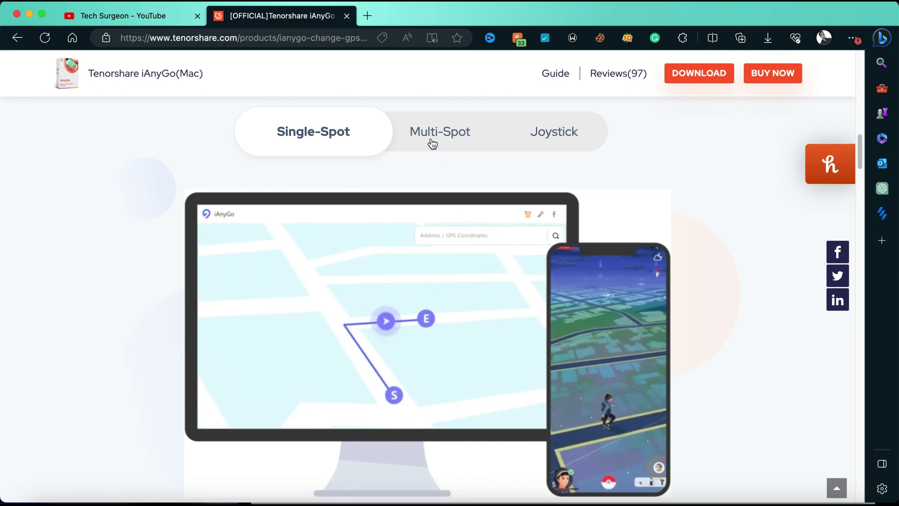
left_click(430, 140)
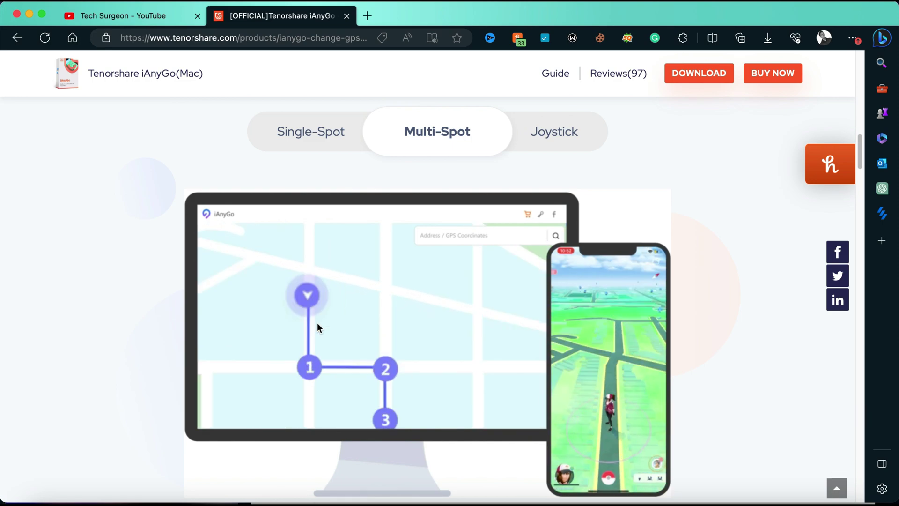
left_click(561, 140)
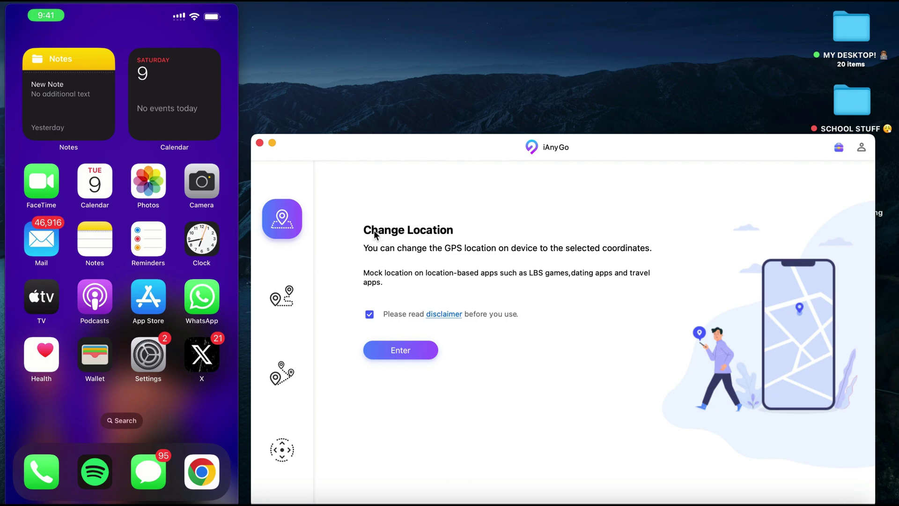
- Accept the disclaimer, enter Change Location and continue with the connected iPhone
left_click(370, 313)
left_click(370, 313)
left_click(405, 351)
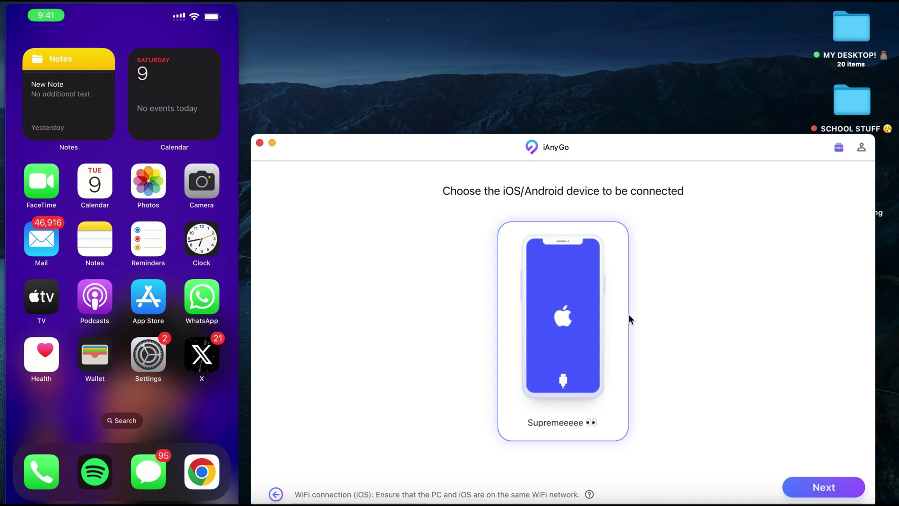
left_click(827, 488)
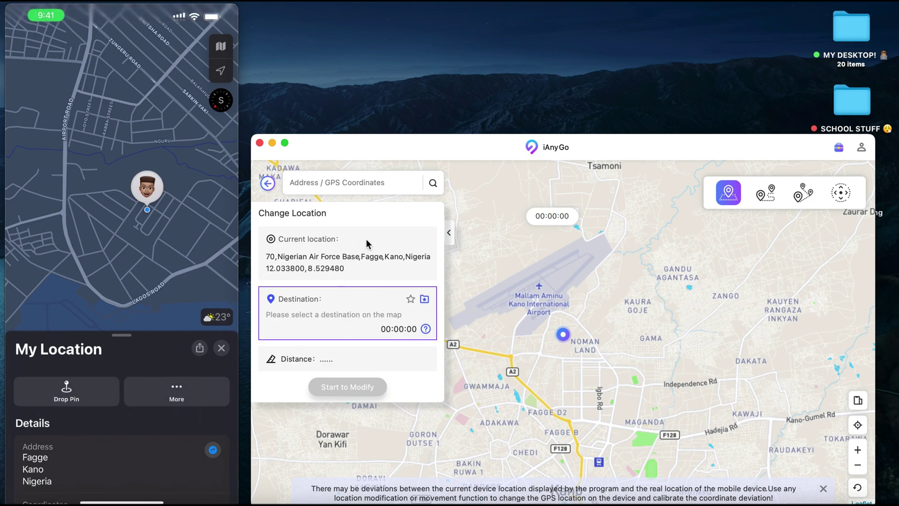
- Search 'kor', pick South Korea and teleport the iPhone to Sangju-si (36.536236,128.168944)
left_click(329, 184)
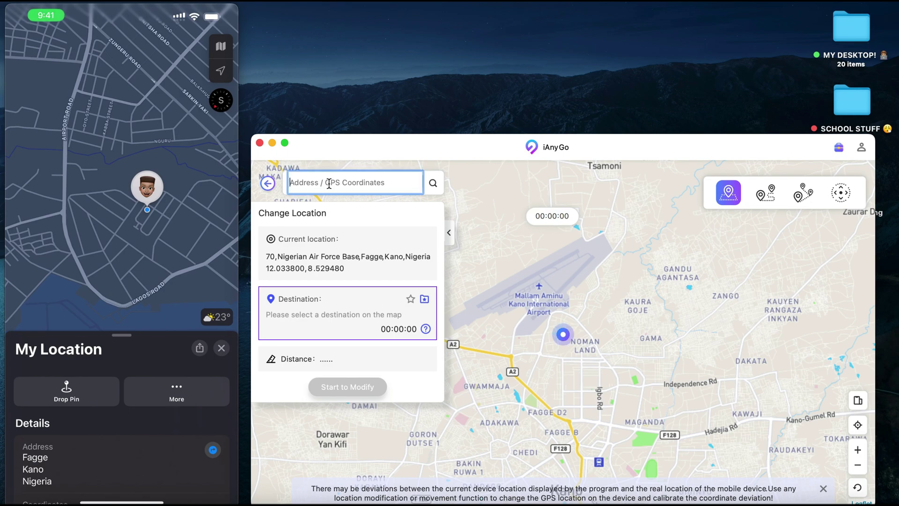
type("korea")
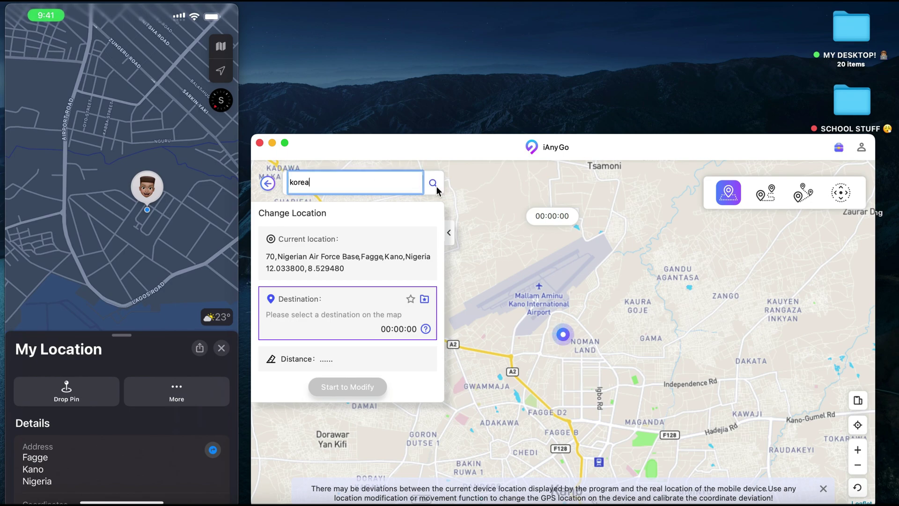
left_click(436, 187)
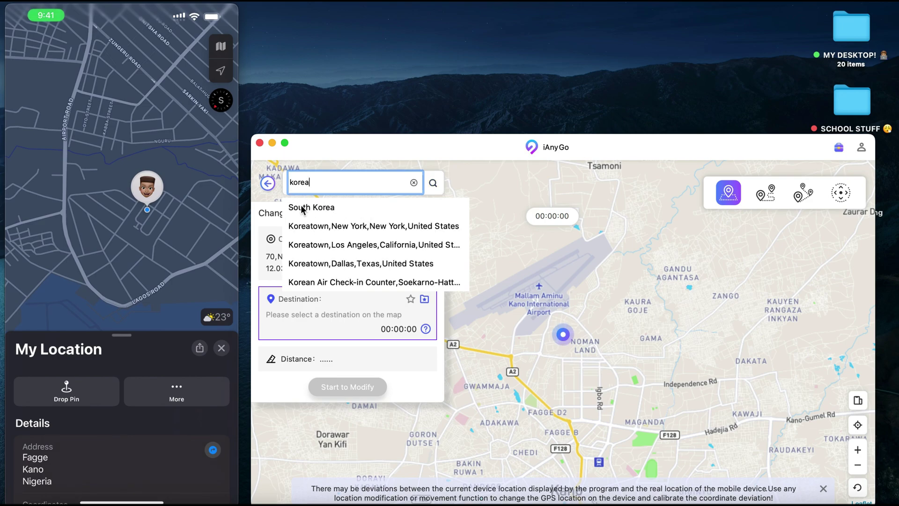
left_click(320, 209)
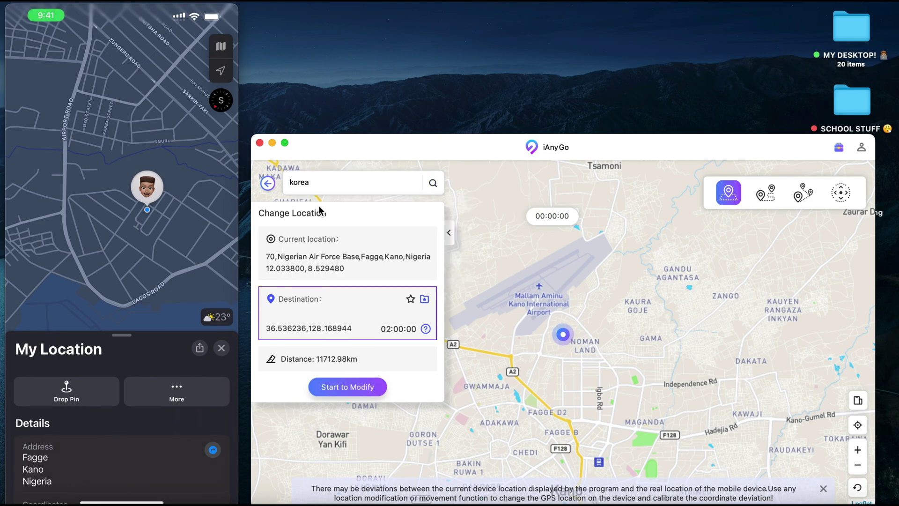
left_click(348, 387)
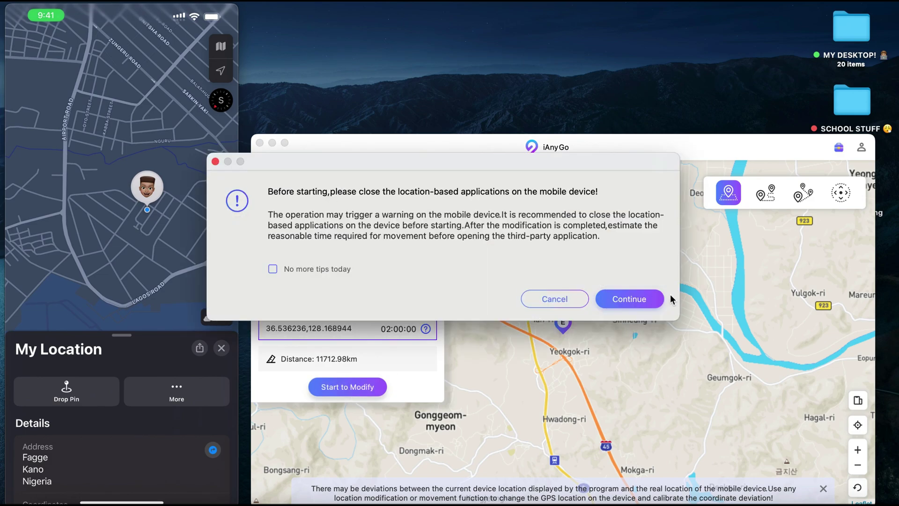
left_click(641, 301)
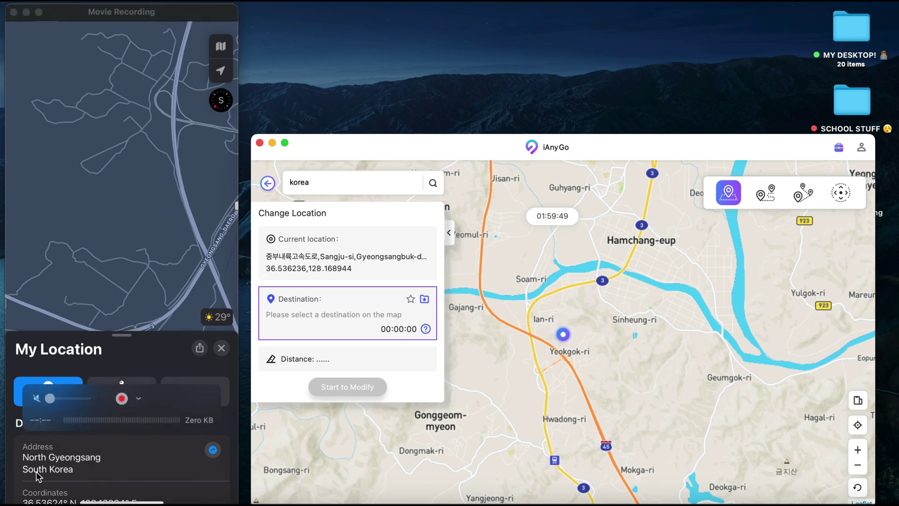
- Search 'airport us' and teleport the iPhone to Bradley International Airport, Windsor Locks, CT
left_click(397, 185)
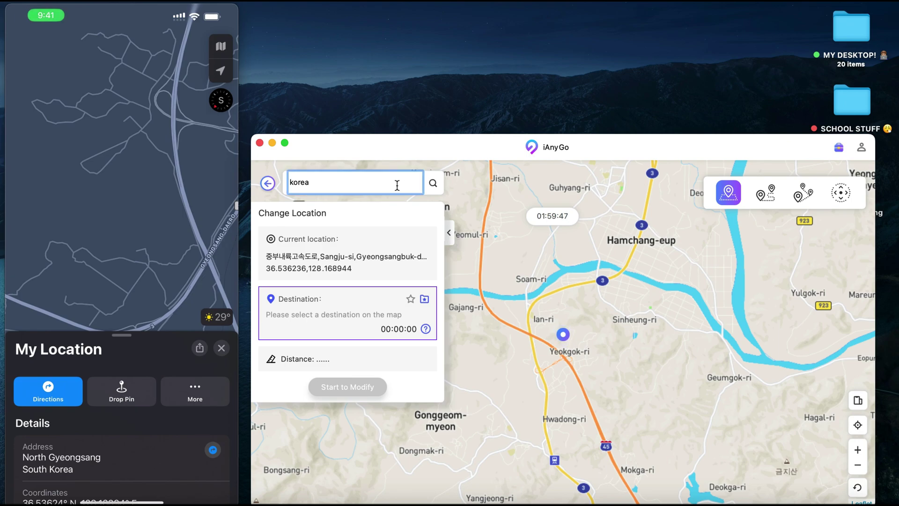
type("airport us")
left_click(433, 186)
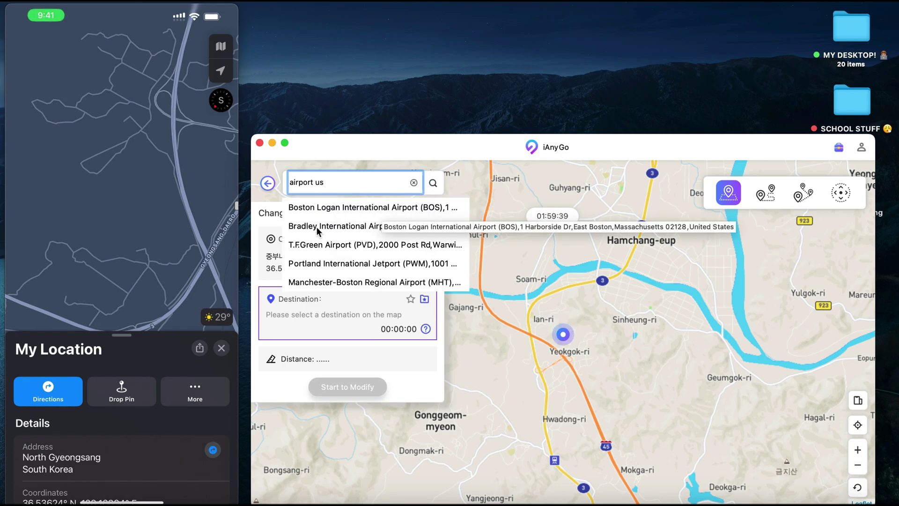
left_click(354, 227)
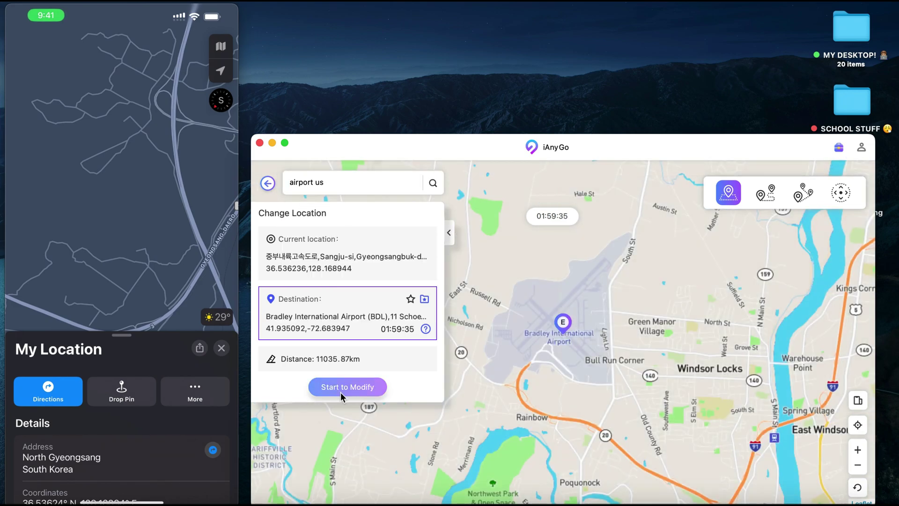
left_click(341, 392)
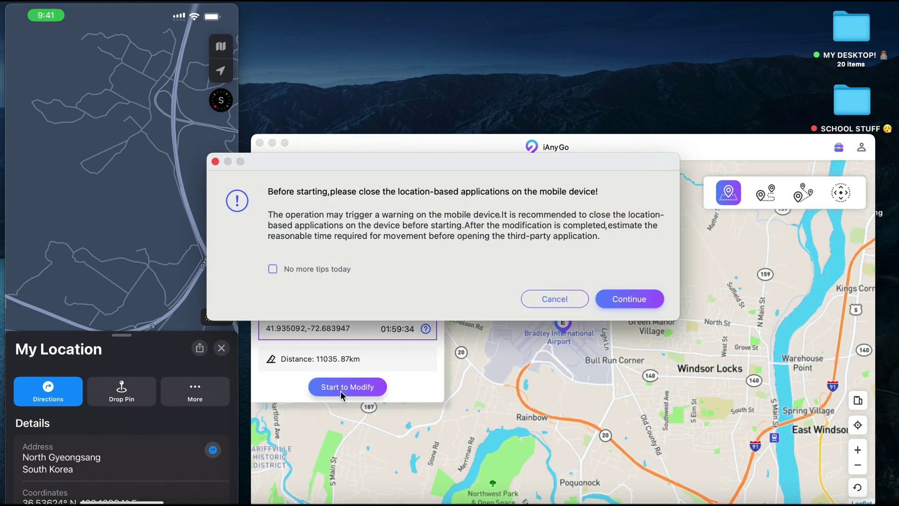
left_click(631, 298)
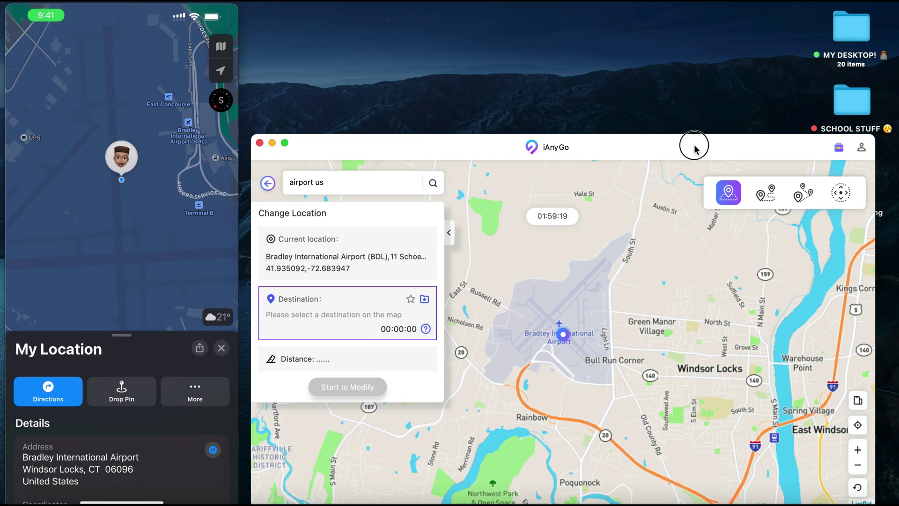
left_click_drag(693, 145, 686, 107)
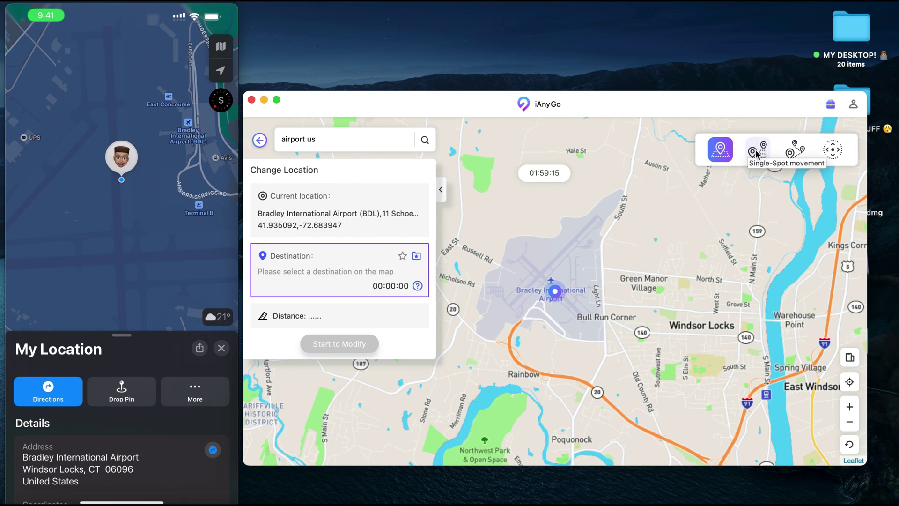
- Set a single-spot route from the airport to 60 Center Street at about 18m/s
left_click(716, 156)
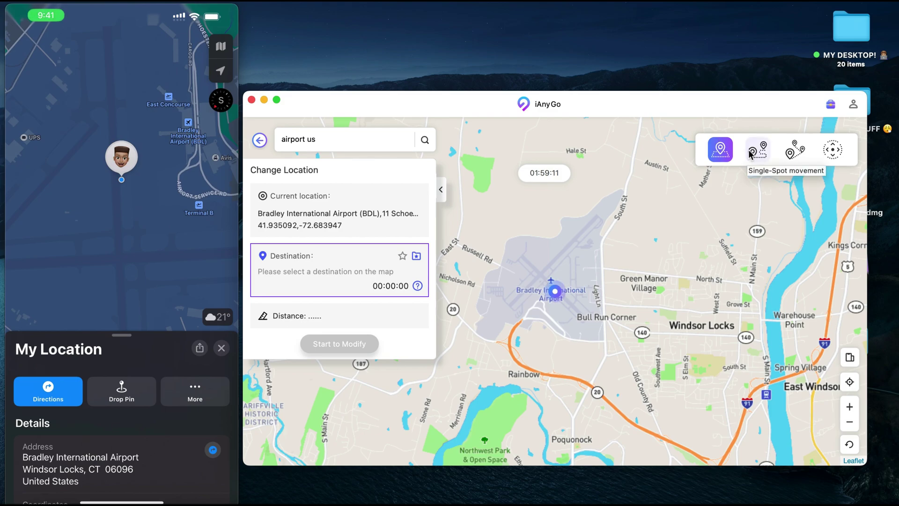
left_click(764, 156)
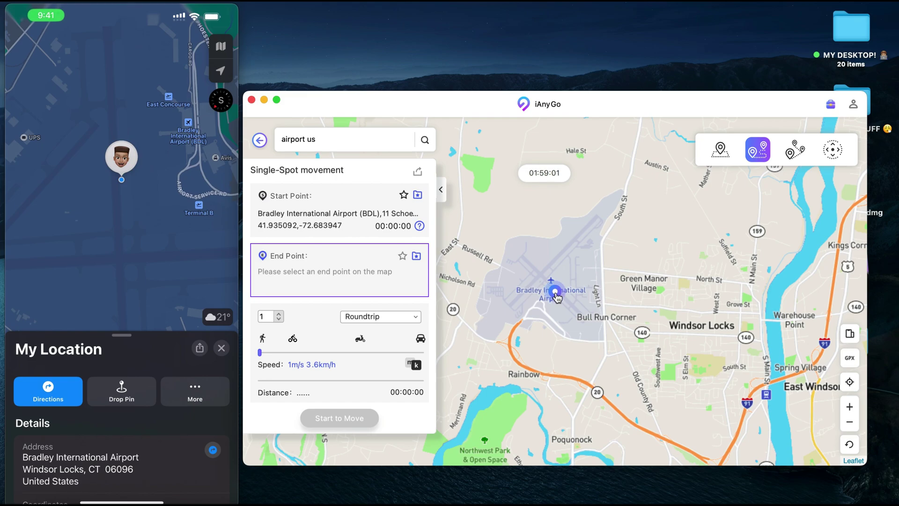
left_click(745, 309)
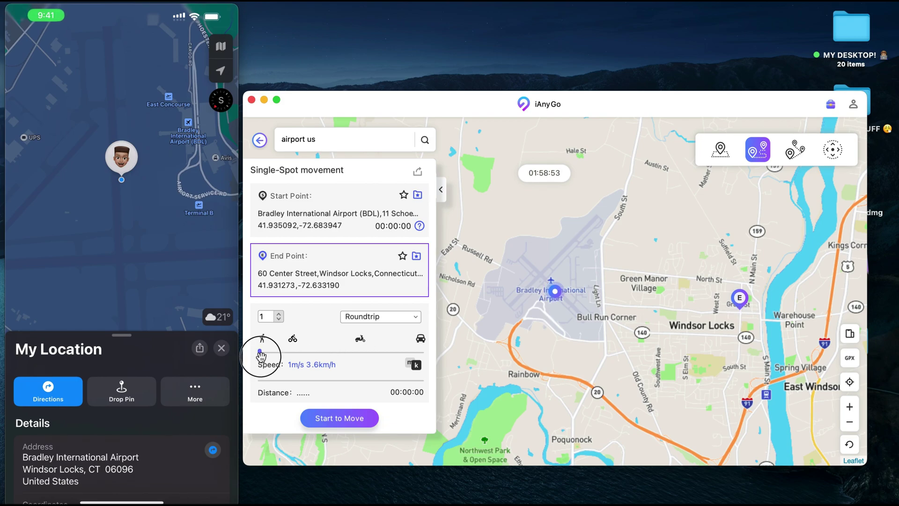
left_click_drag(261, 356, 360, 358)
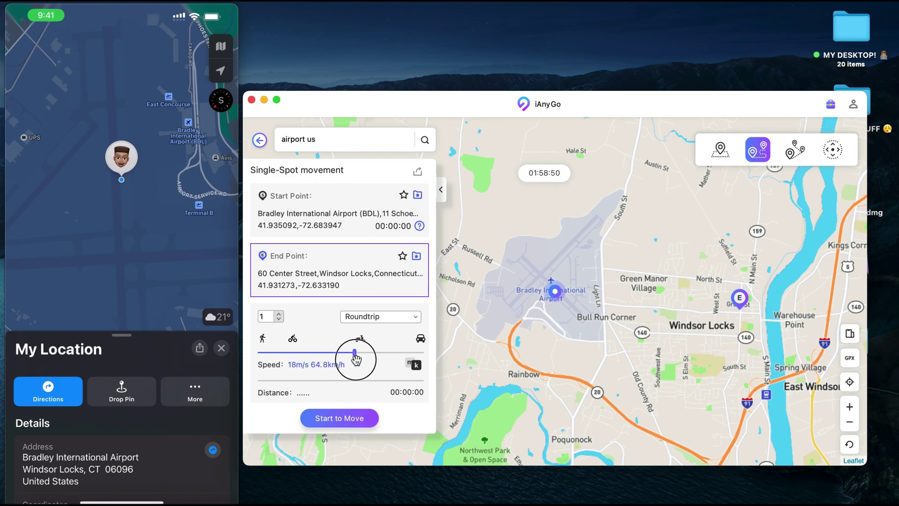
- Run the single-spot movement past the warning, then stop it
left_click(342, 422)
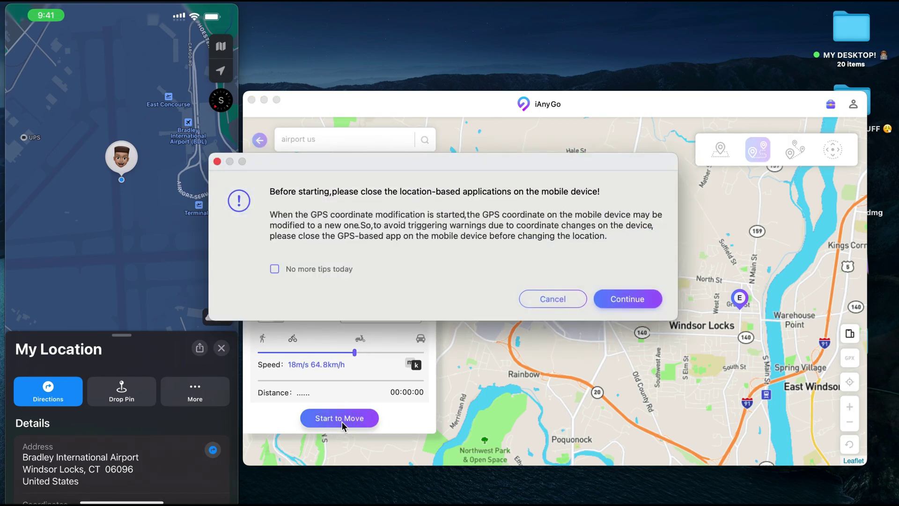
left_click(630, 297)
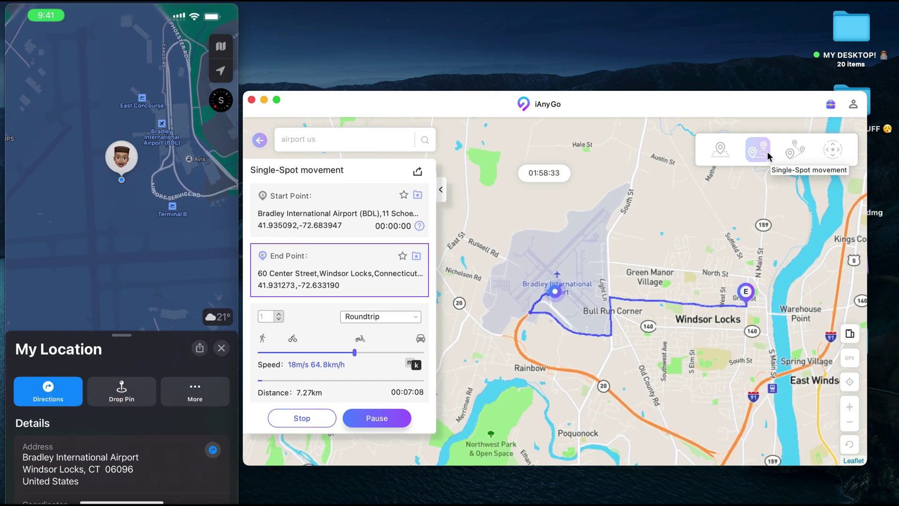
left_click(318, 423)
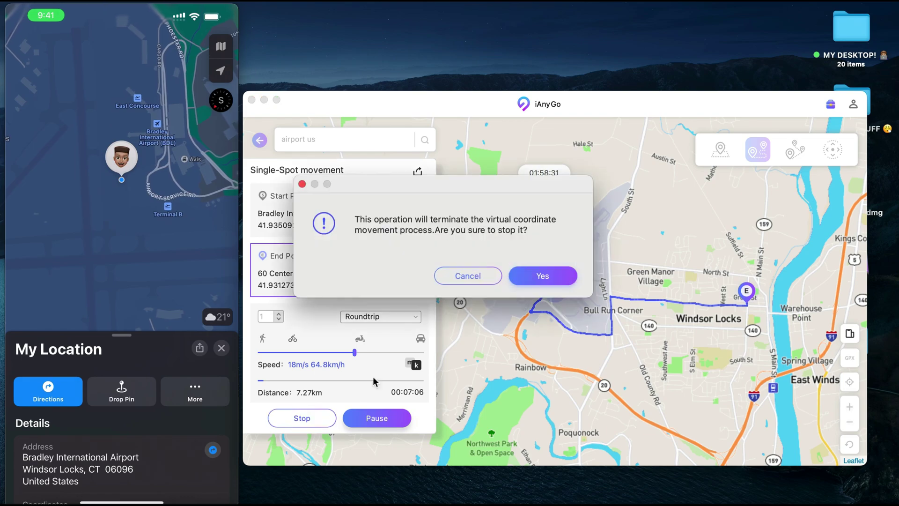
left_click(538, 277)
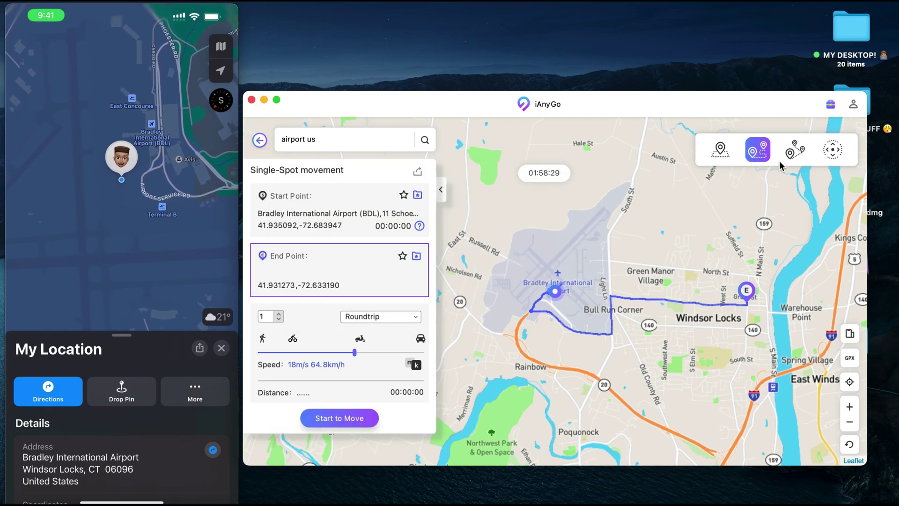
left_click(795, 152)
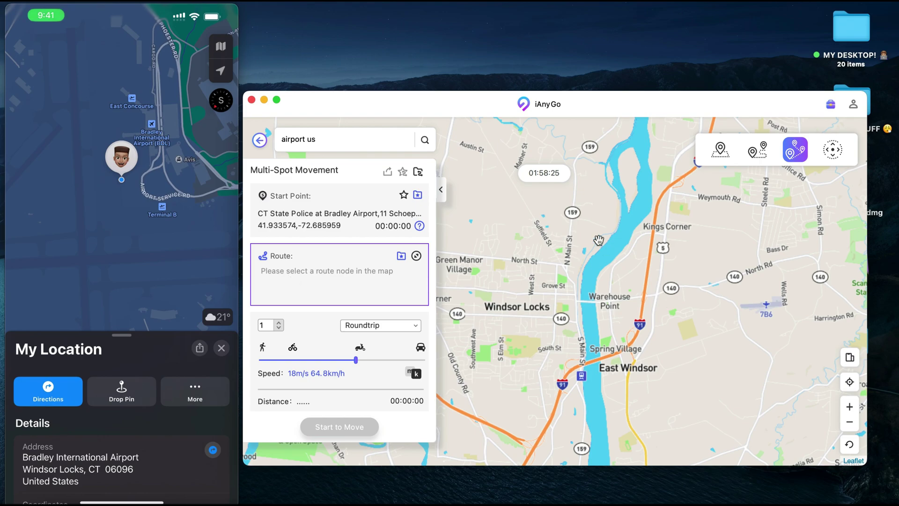
- Add four route stops (near Windsor, Ellington, north and east) and set speed to 30m/s
scroll(599, 239, "down", 4)
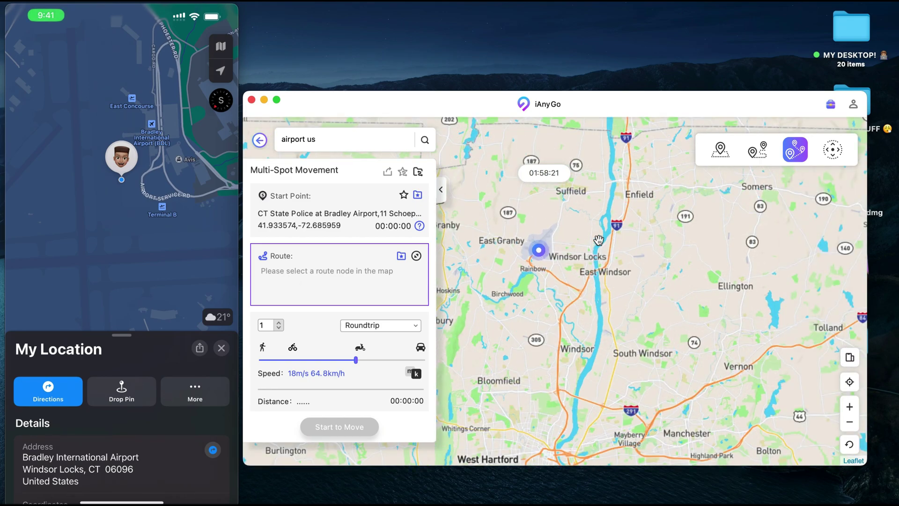
scroll(599, 240, "down", 2)
scroll(599, 240, "up", 3)
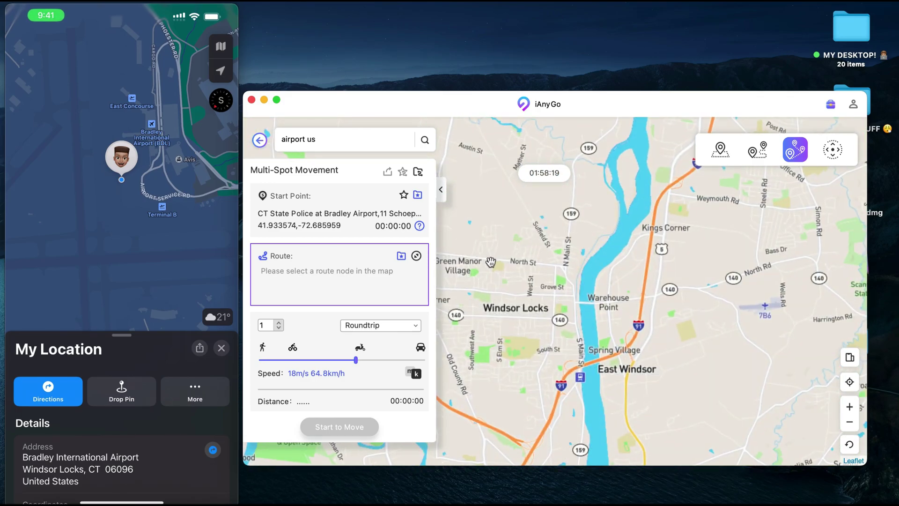
scroll(490, 261, "down", 1)
scroll(491, 262, "down", 1)
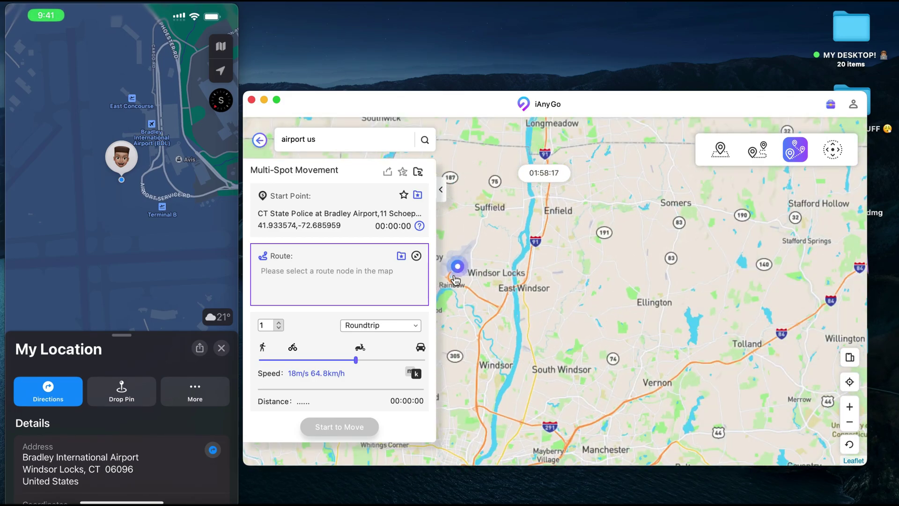
left_click(515, 321)
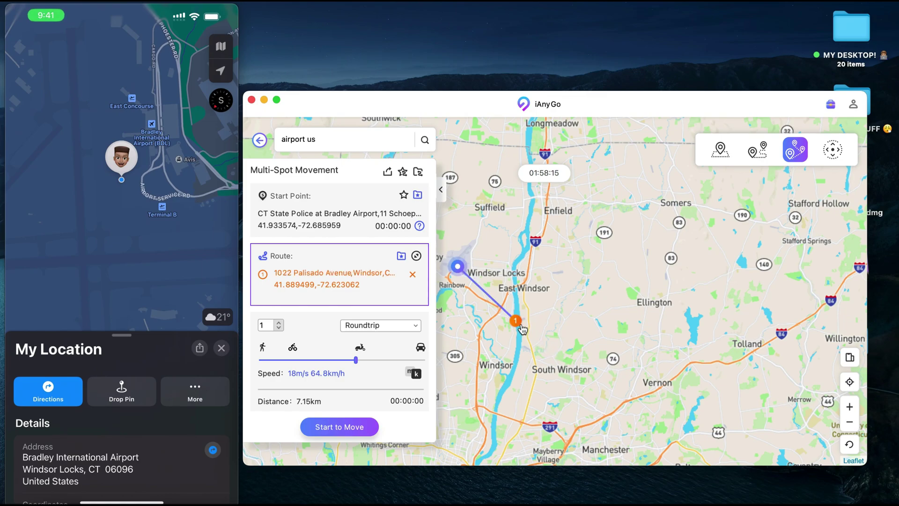
left_click(616, 287)
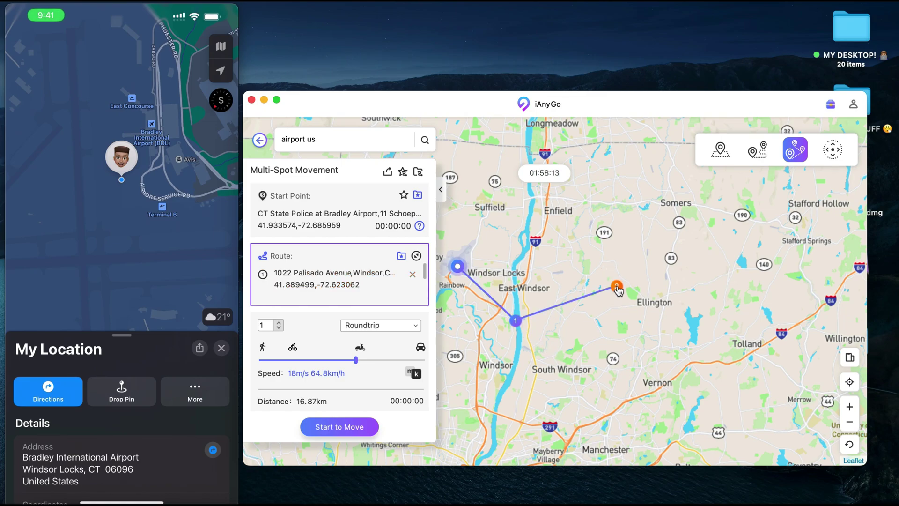
left_click(626, 170)
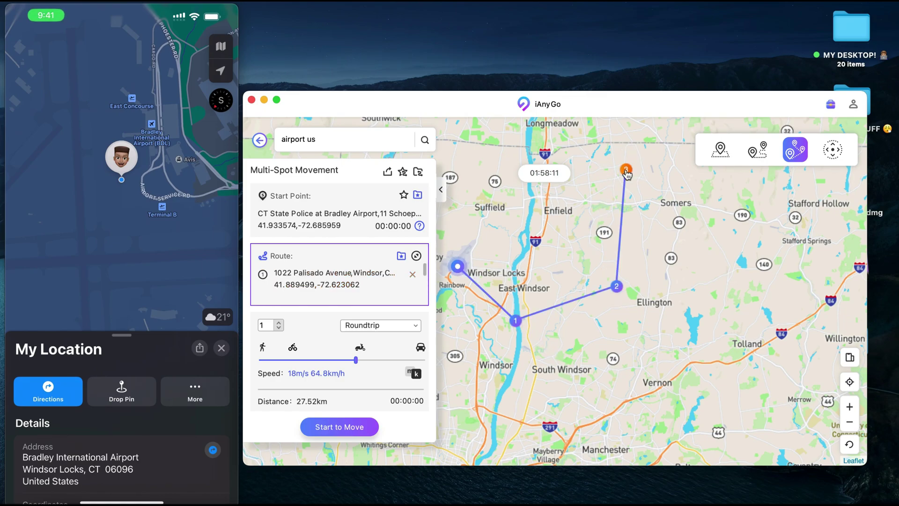
left_click(739, 292)
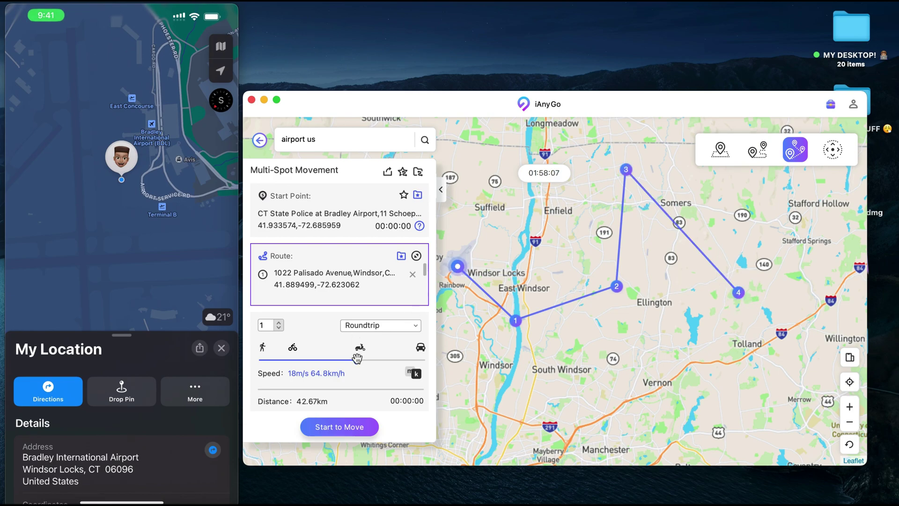
left_click_drag(358, 358, 428, 365)
- Run the four-stop multi-spot route past the warning, then stop it
left_click(335, 427)
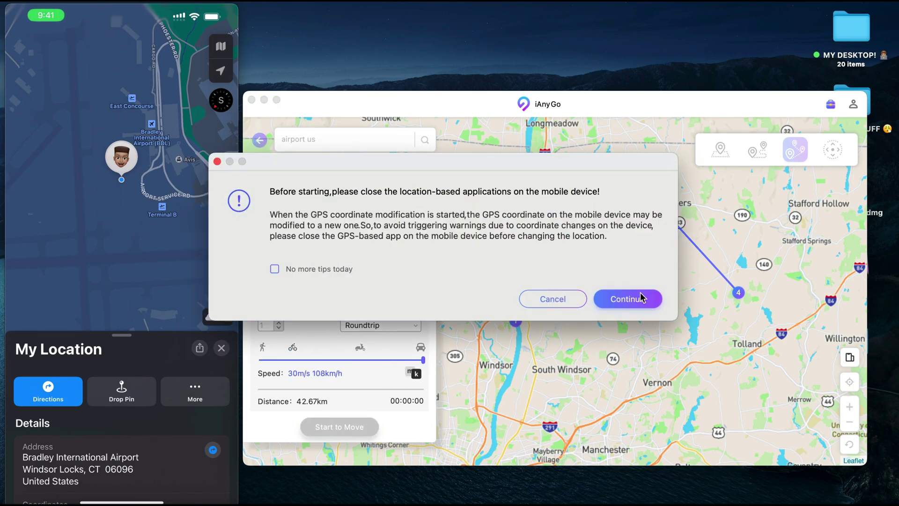
left_click(641, 298)
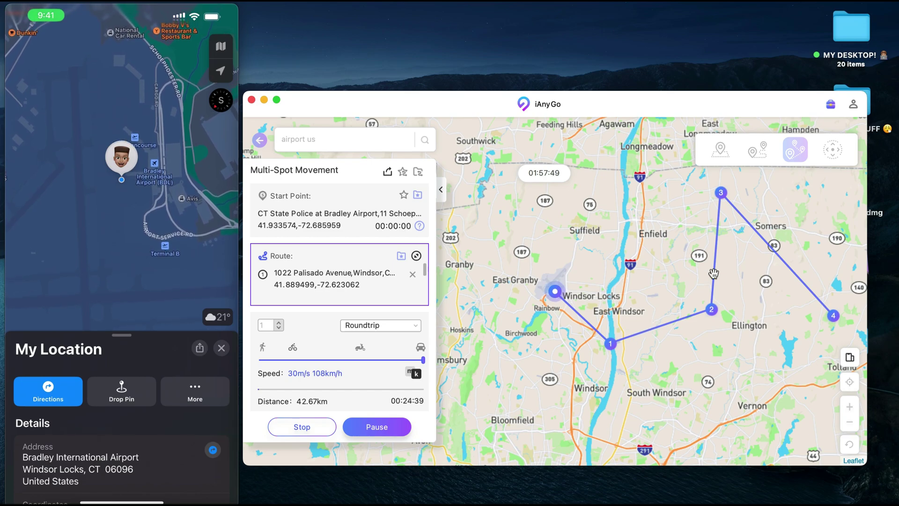
left_click(302, 428)
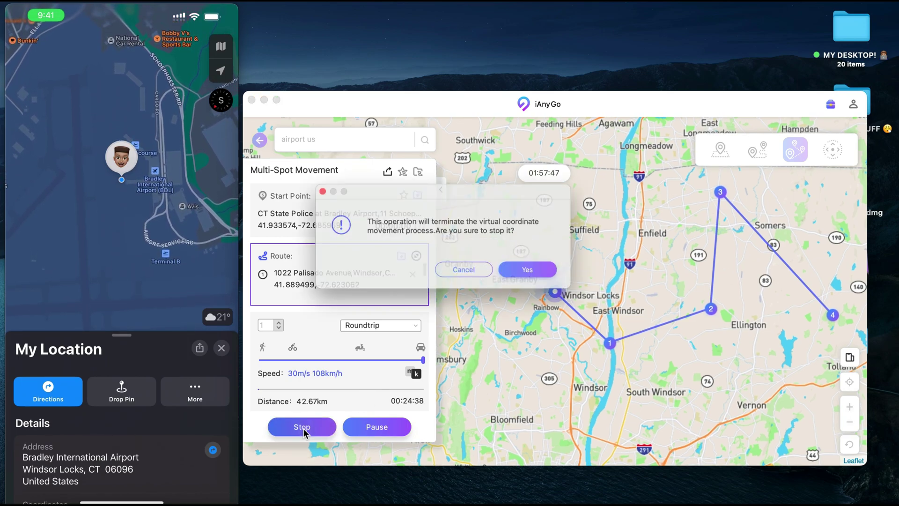
left_click(527, 270)
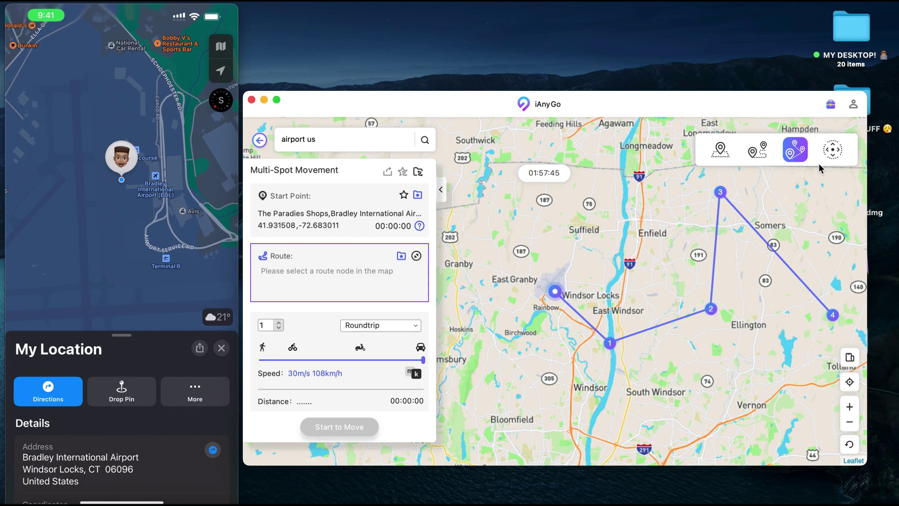
left_click(833, 149)
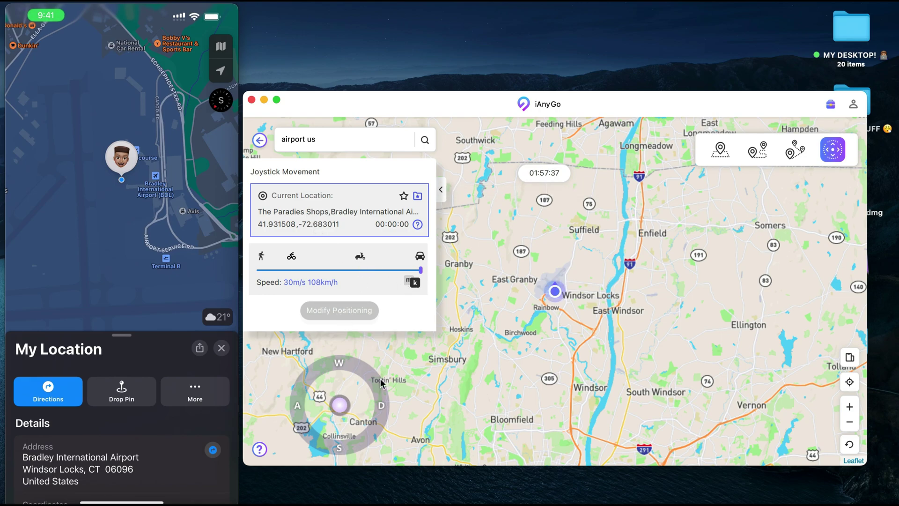
- Steer the joystick north-west to American Airlines First Class, Windsor Locks, then return to Edge
left_click_drag(343, 409, 363, 431)
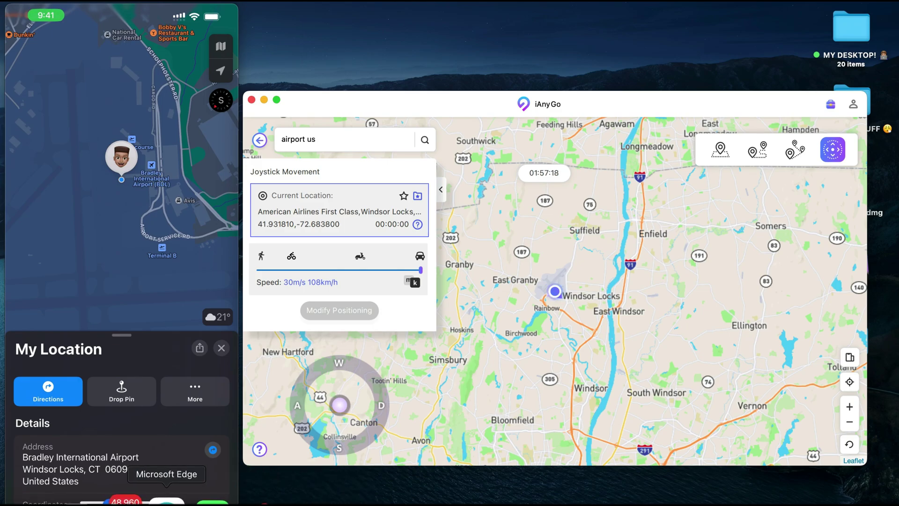
left_click(250, 490)
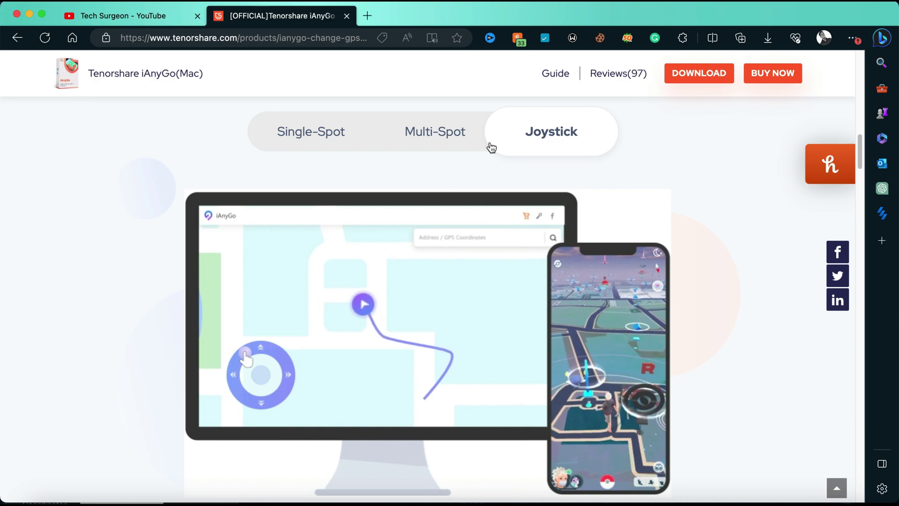
- Scroll back up to the top of the Tenorshare iAnyGo (Mac) product page in Edge
scroll(491, 148, "up", 10)
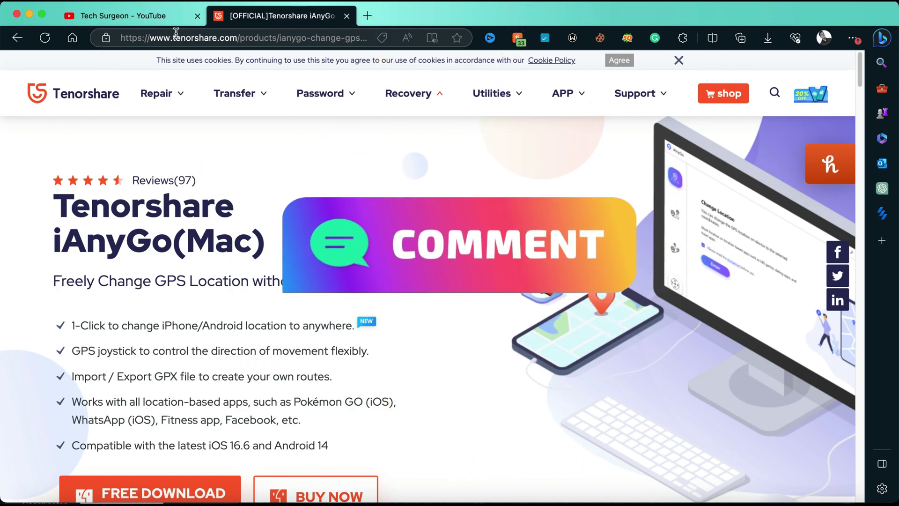
- Subscribe to the Tech Surgeon YouTube channel and set its notifications to All
left_click(127, 17)
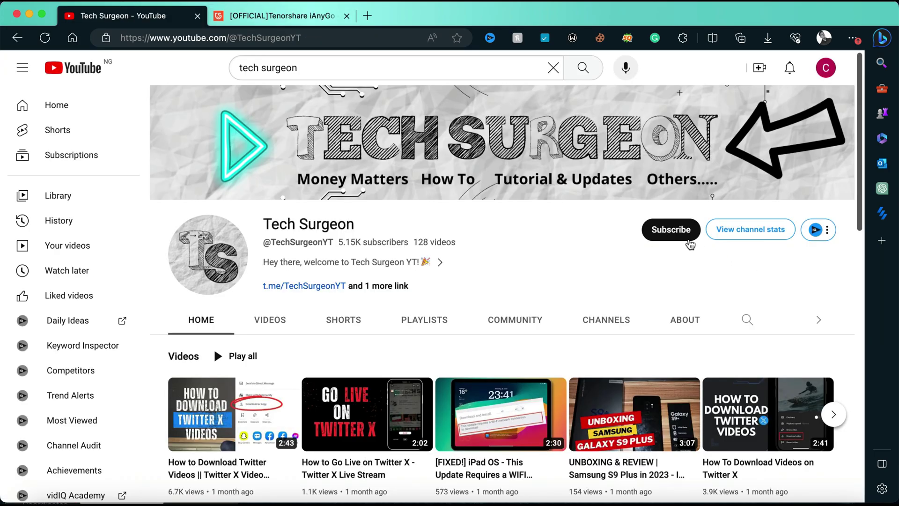
left_click(668, 232)
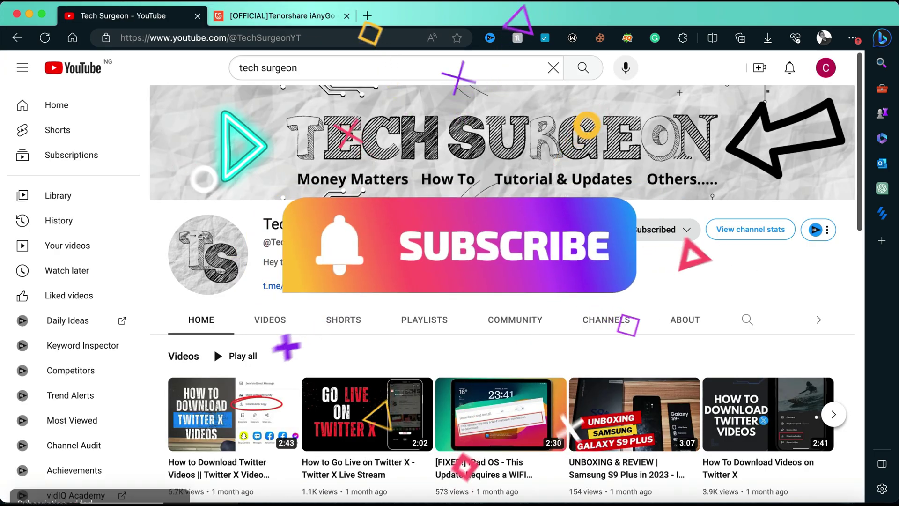
left_click(669, 233)
left_click(652, 257)
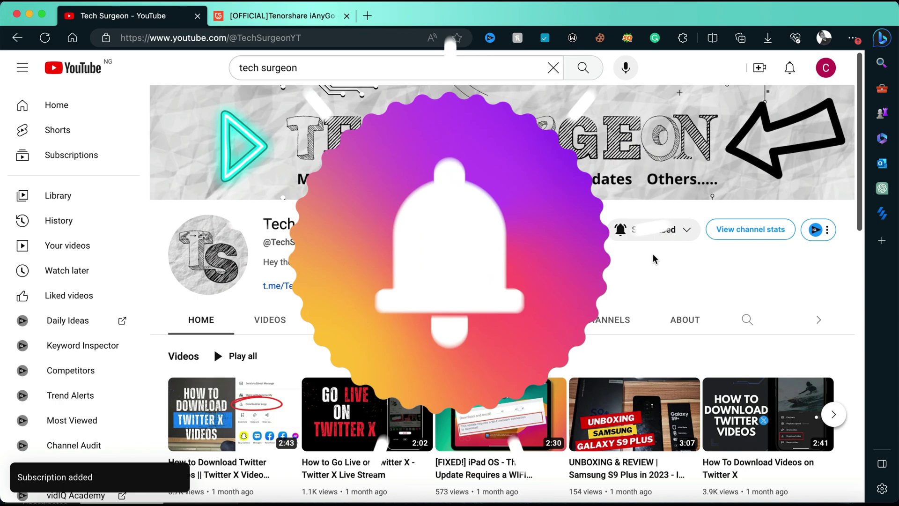